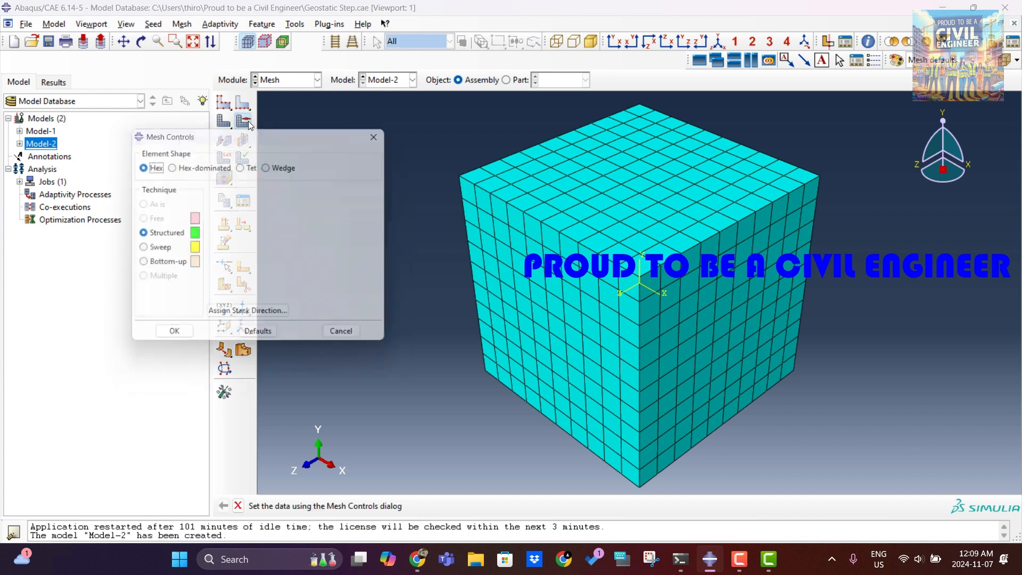
# Step: Change the soil block's mesh controls to the Tet element shape, discarding the existing hex mesh
pyautogui.click(244, 168)
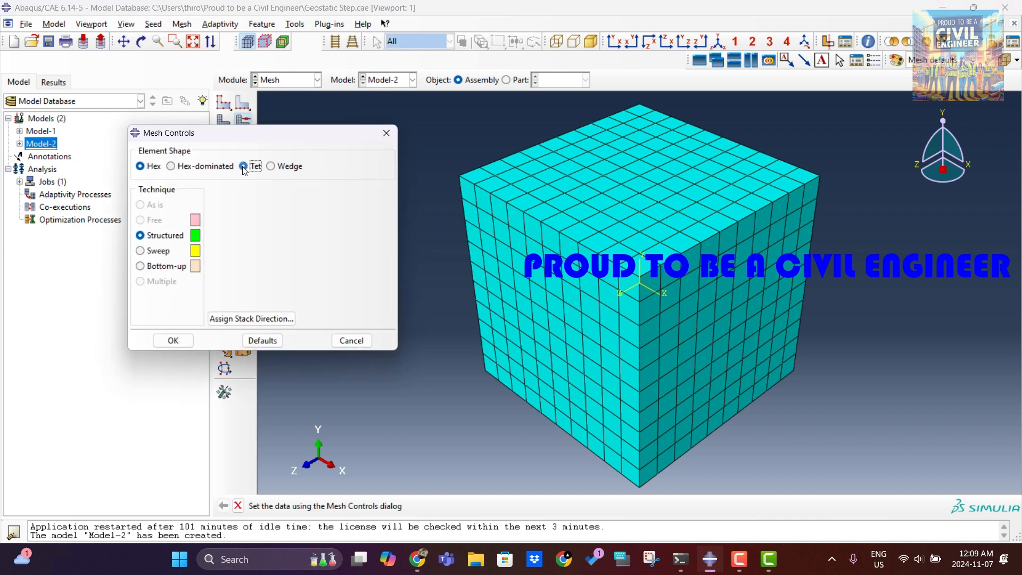
pyautogui.click(171, 341)
pyautogui.click(86, 207)
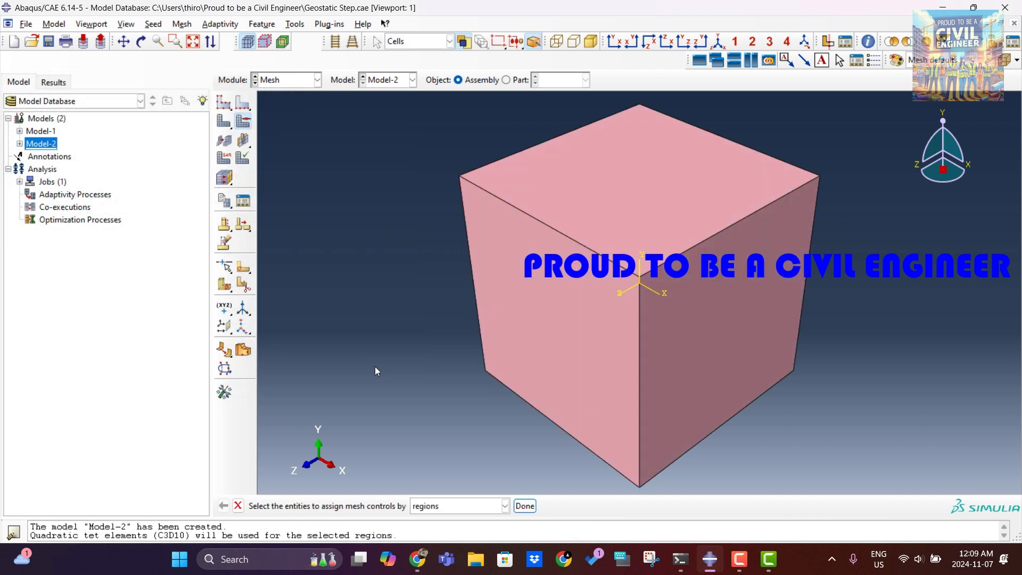
pyautogui.click(526, 507)
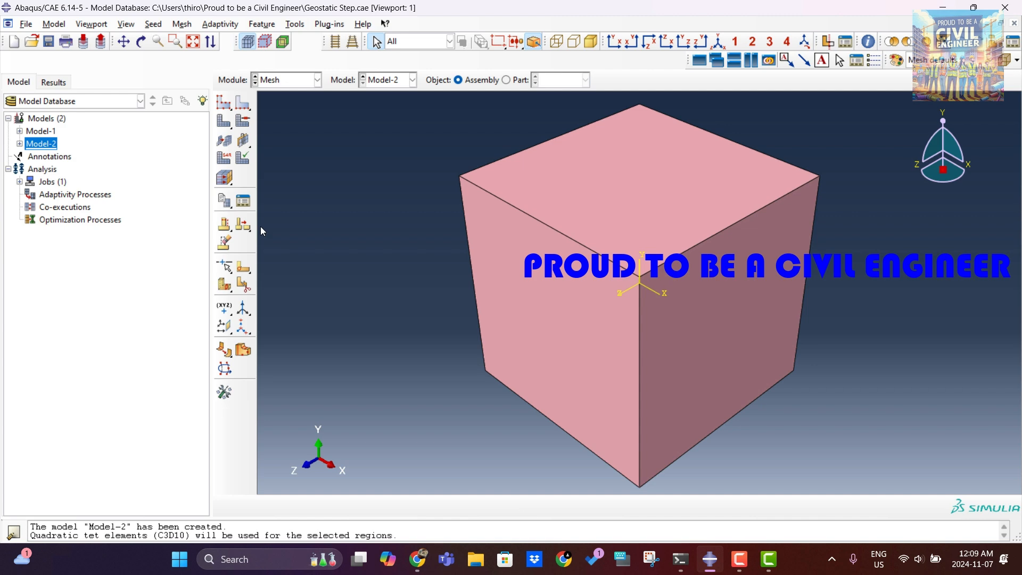
# Step: Mesh the soil block part instance with tetrahedral elements and inspect the mesh from several sides
pyautogui.click(222, 121)
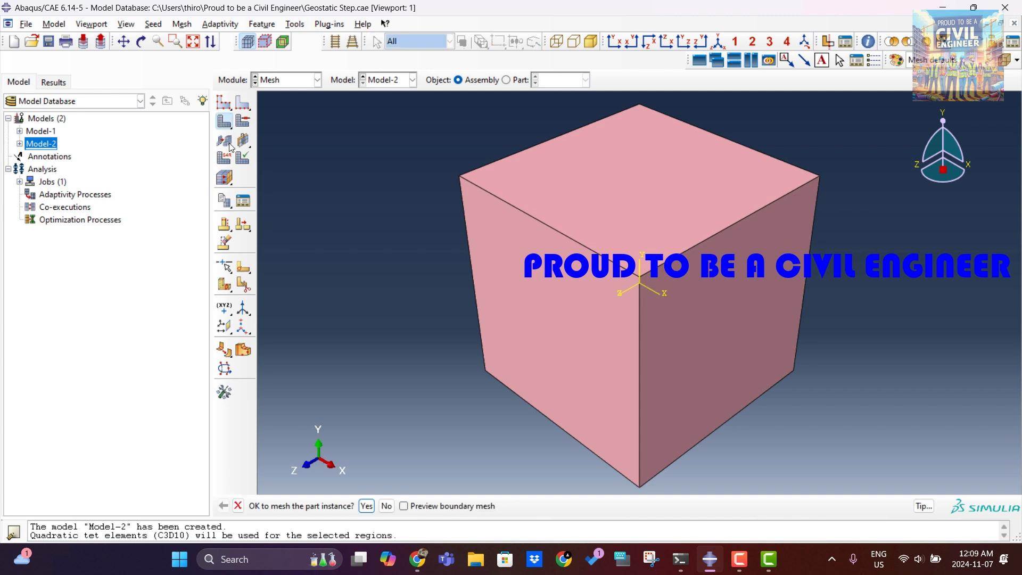
pyautogui.click(367, 506)
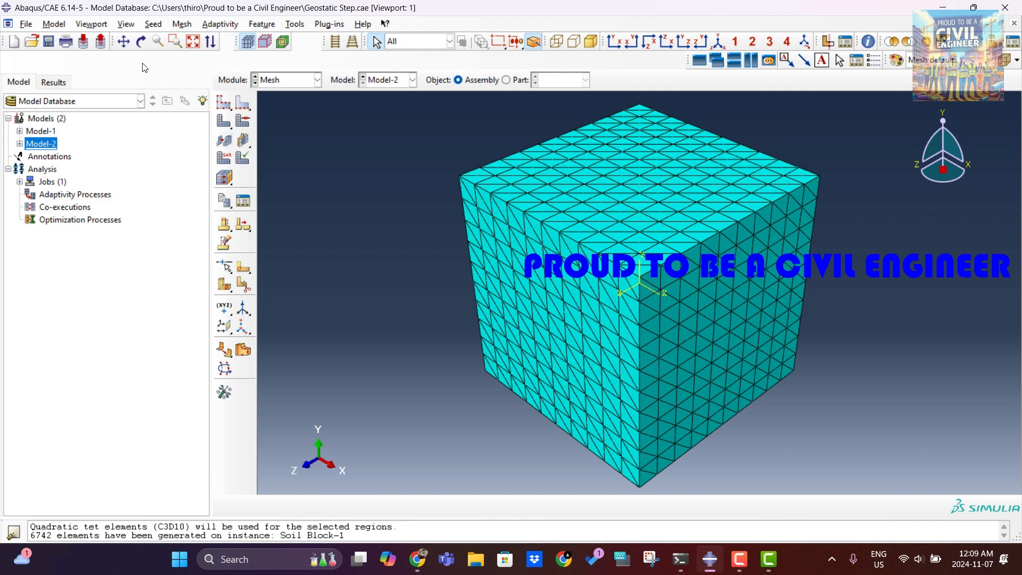
pyautogui.click(141, 42)
pyautogui.moveTo(565, 336)
pyautogui.mouseDown()
pyautogui.moveTo(620, 331)
pyautogui.moveTo(557, 349)
pyautogui.moveTo(650, 354)
pyautogui.moveTo(563, 317)
pyautogui.moveTo(554, 341)
pyautogui.moveTo(566, 269)
pyautogui.moveTo(519, 310)
pyautogui.mouseUp()
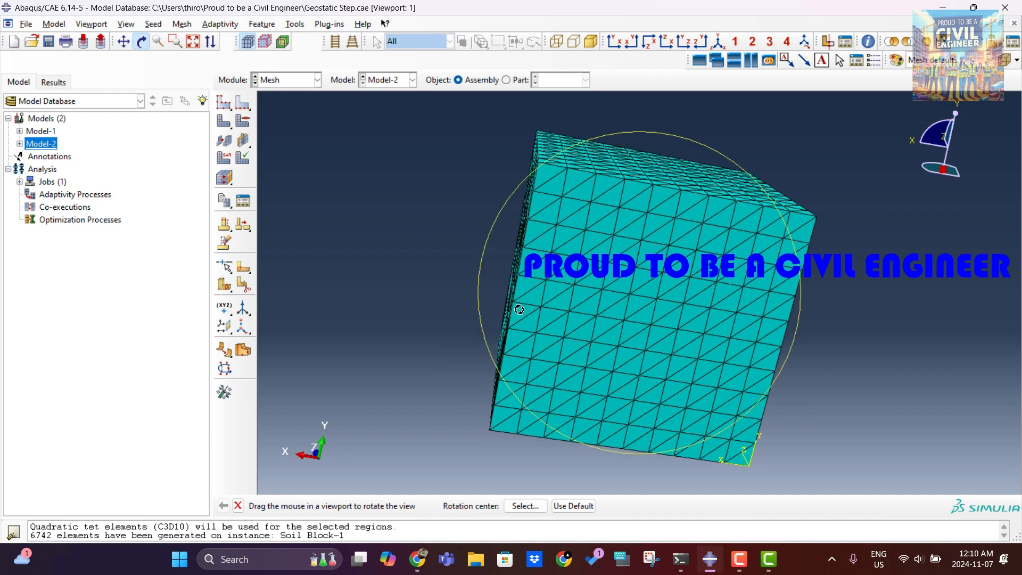
pyautogui.click(143, 42)
pyautogui.click(717, 40)
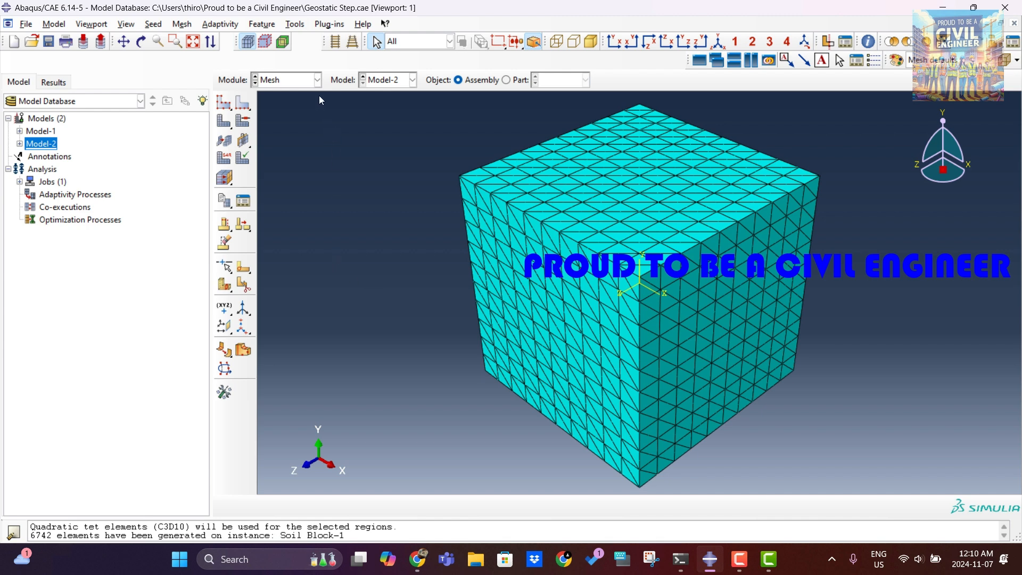
# Step: Switch to the Job module and open the Job Manager with the full job names readable
pyautogui.click(317, 80)
pyautogui.click(274, 152)
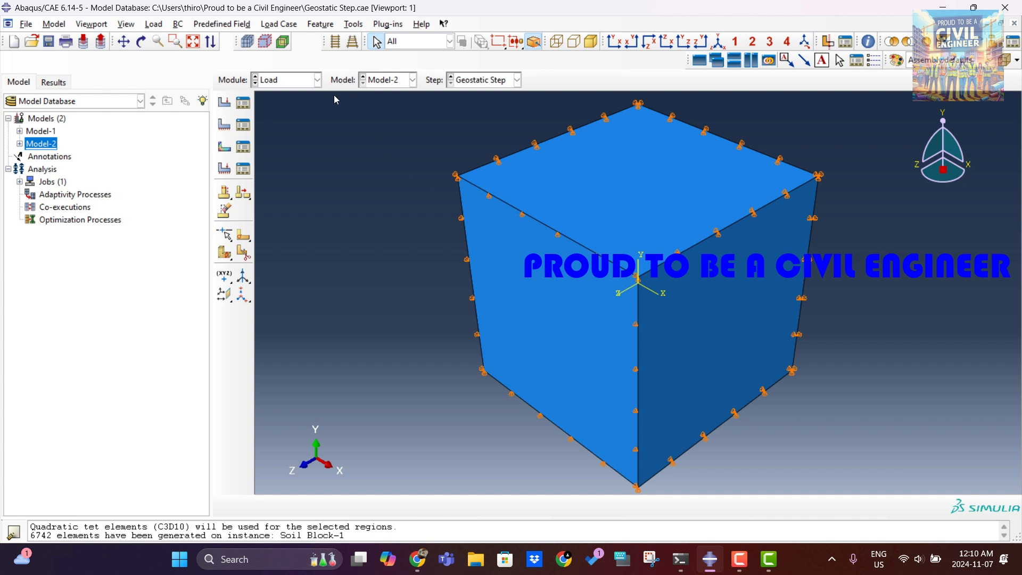
pyautogui.click(317, 80)
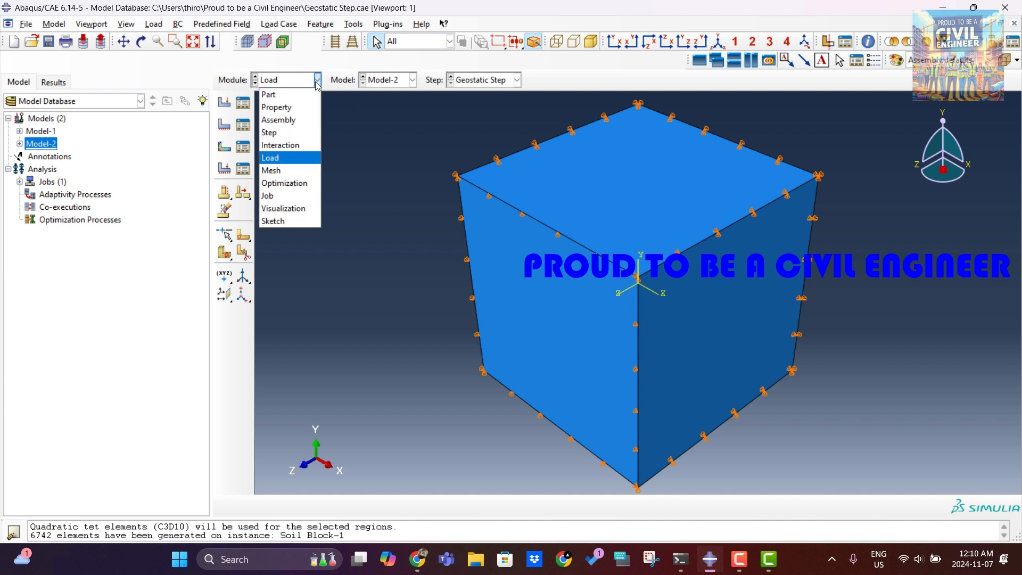
pyautogui.click(273, 198)
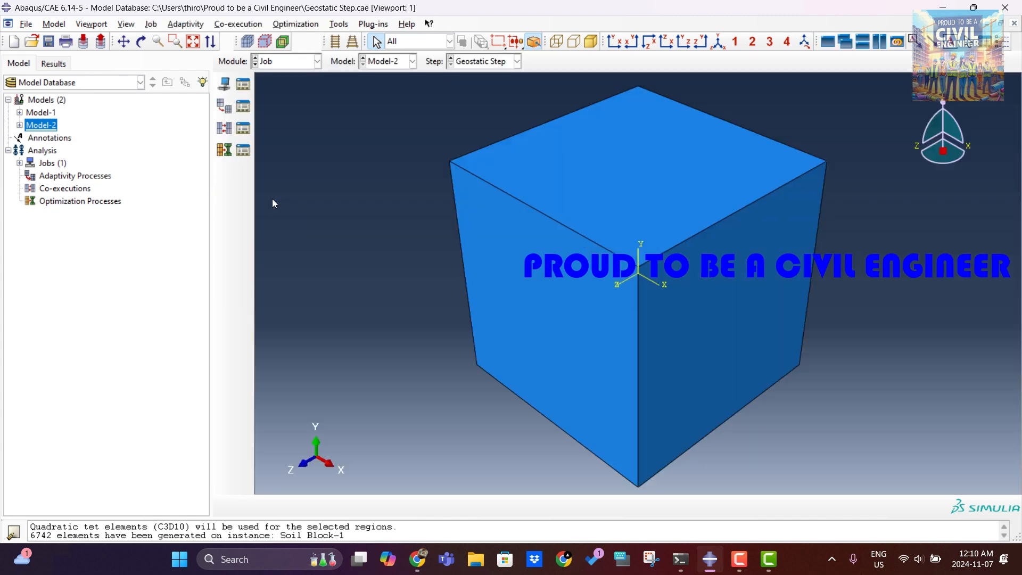
pyautogui.click(244, 84)
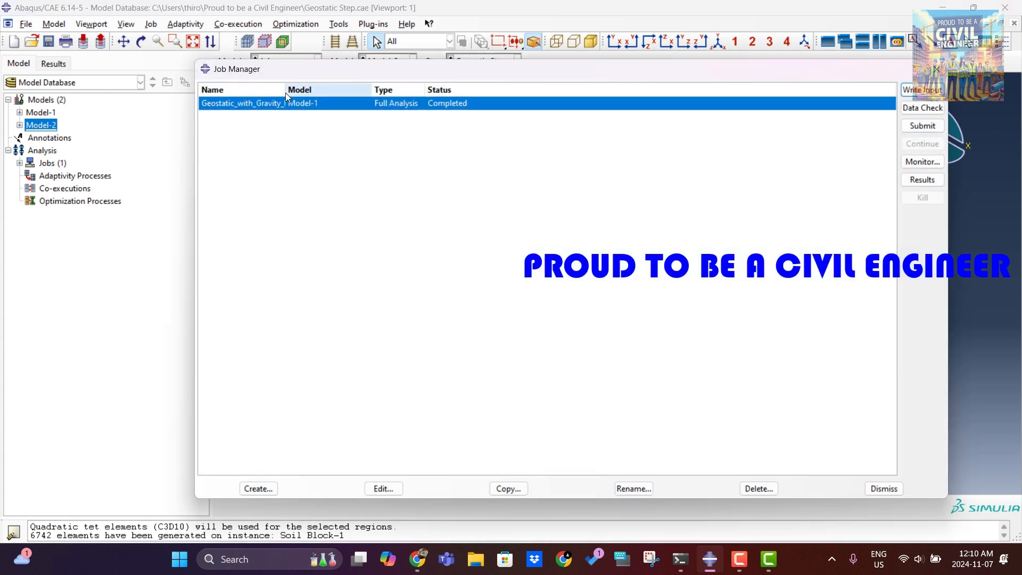
pyautogui.moveTo(286, 90); pyautogui.dragTo(339, 101)
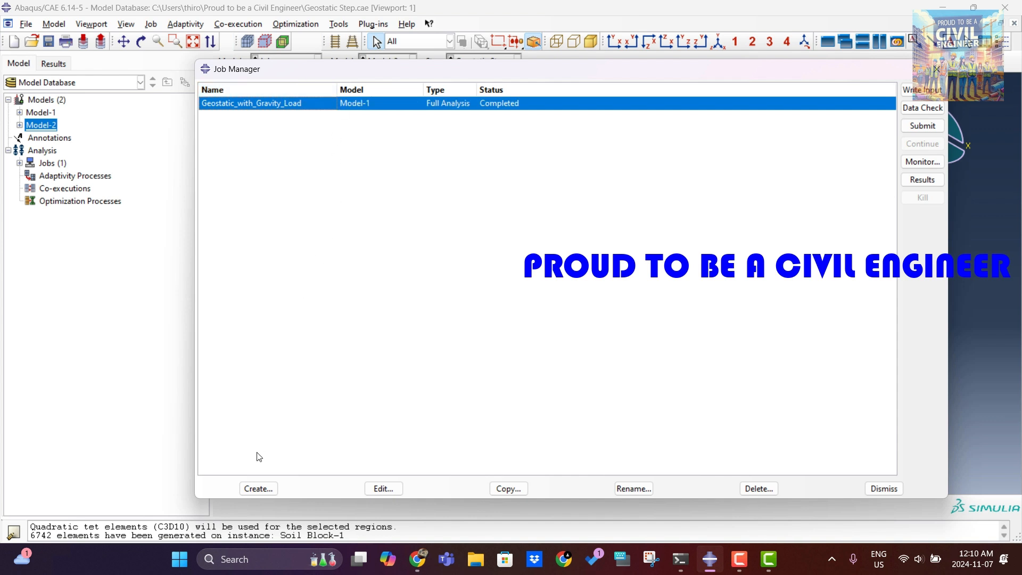
# Step: Create a job named Geostatic_with_Gravity_Load_Tet with Model-2 as its source
pyautogui.click(256, 489)
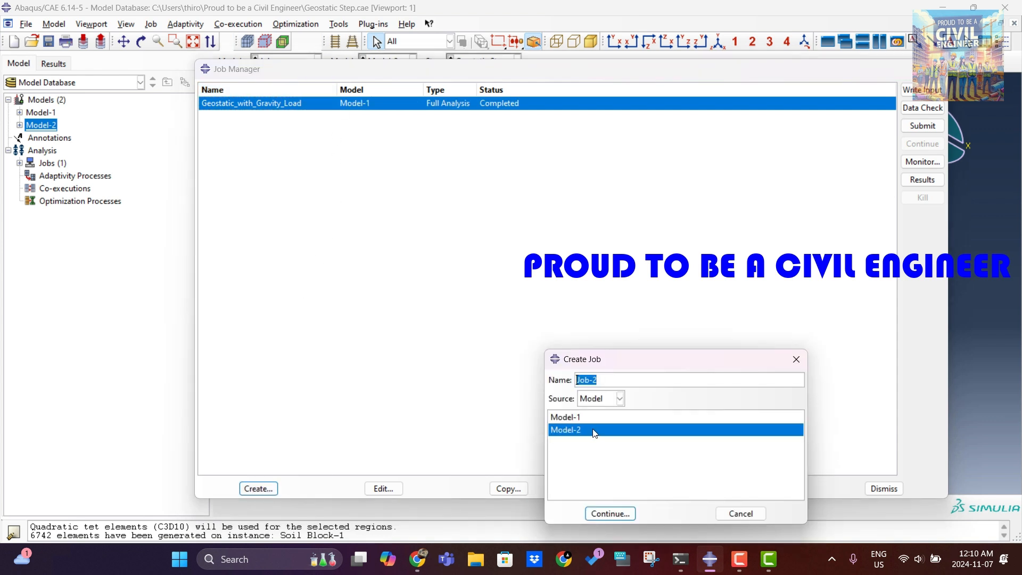
pyautogui.write('Geostatic_with_Gravity_Load_Tet_Meshing')
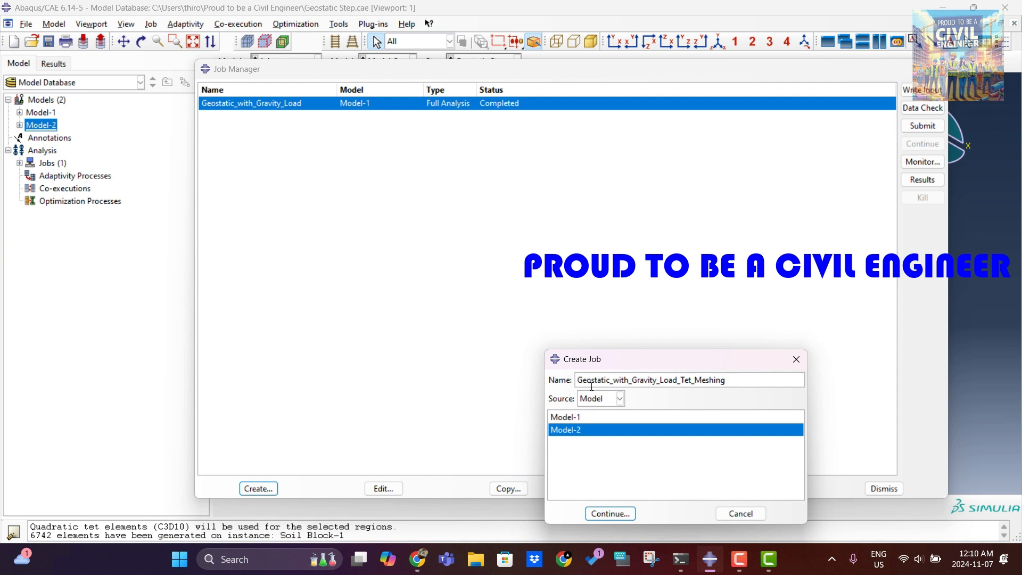
pyautogui.click(606, 515)
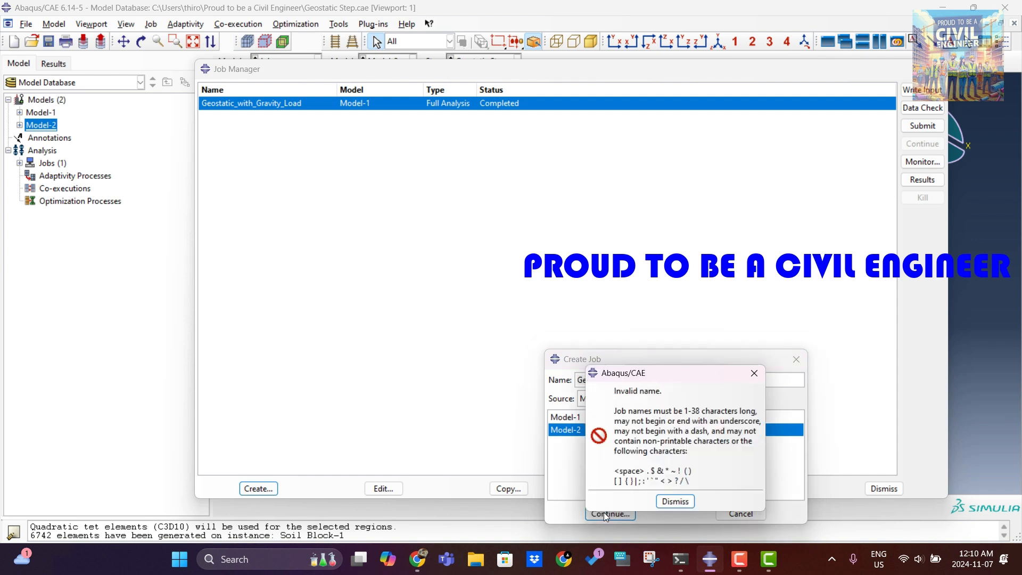
pyautogui.click(675, 502)
pyautogui.moveTo(727, 381); pyautogui.dragTo(694, 382)
pyautogui.press('BackSpace')
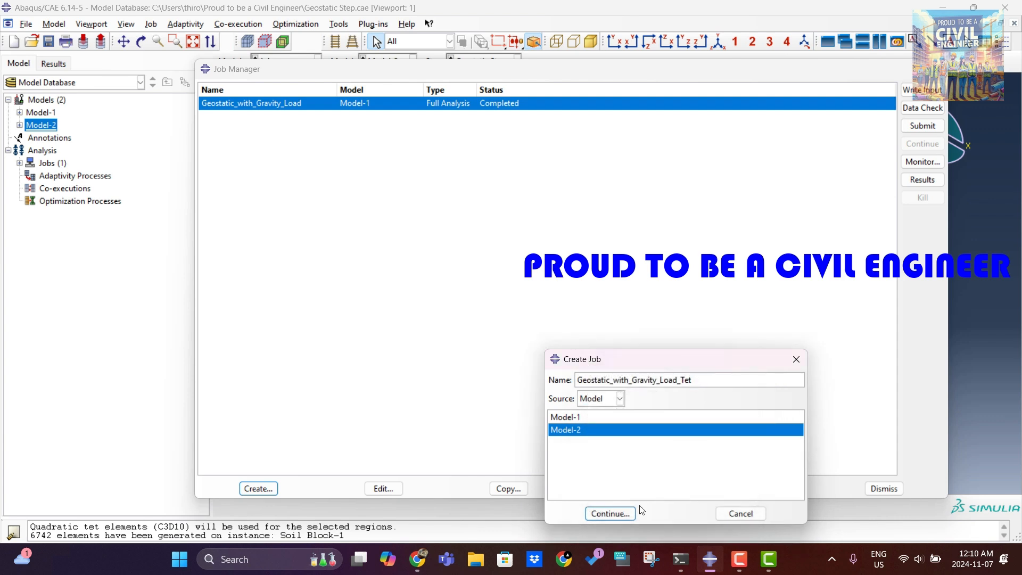
pyautogui.click(618, 514)
# Step: Enable multiple processors and GPGPU acceleration for the new job and accept its settings
pyautogui.click(646, 213)
pyautogui.click(507, 231)
pyautogui.click(507, 248)
pyautogui.moveTo(613, 230); pyautogui.dragTo(628, 235)
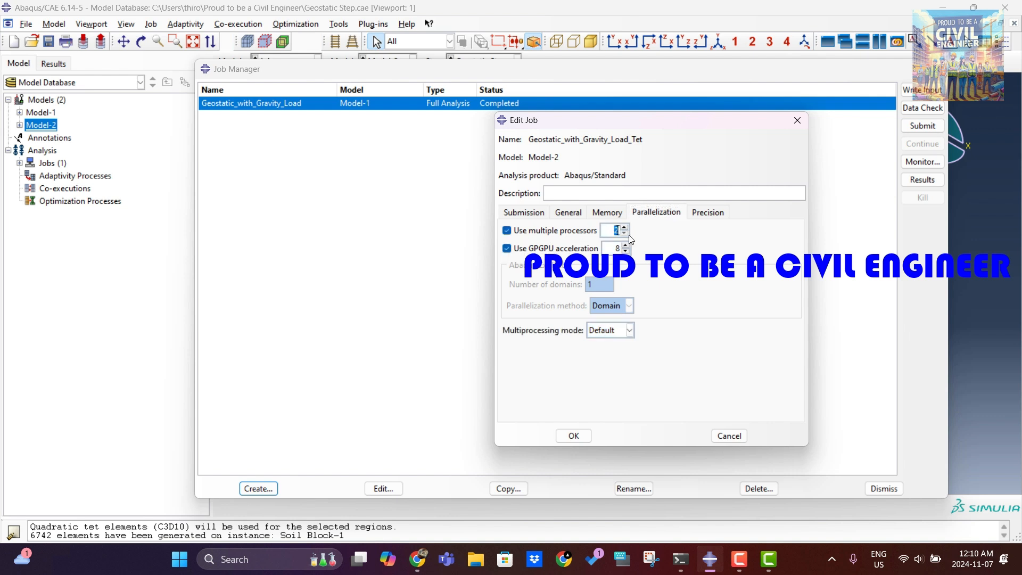
pyautogui.click(574, 436)
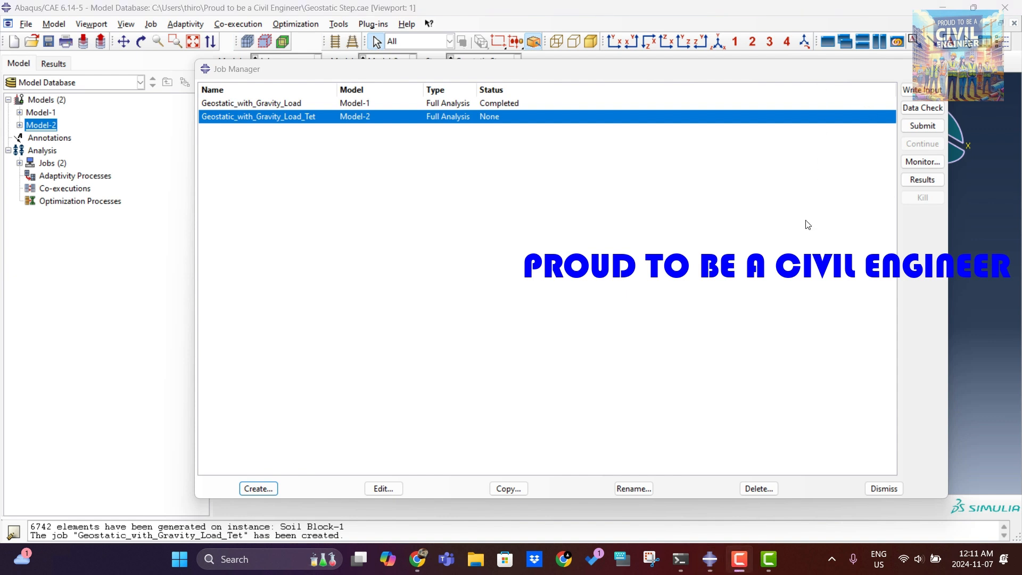
# Step: Run a data check on the Geostatic_with_Gravity_Load_Tet job and open its monitor
pyautogui.click(923, 108)
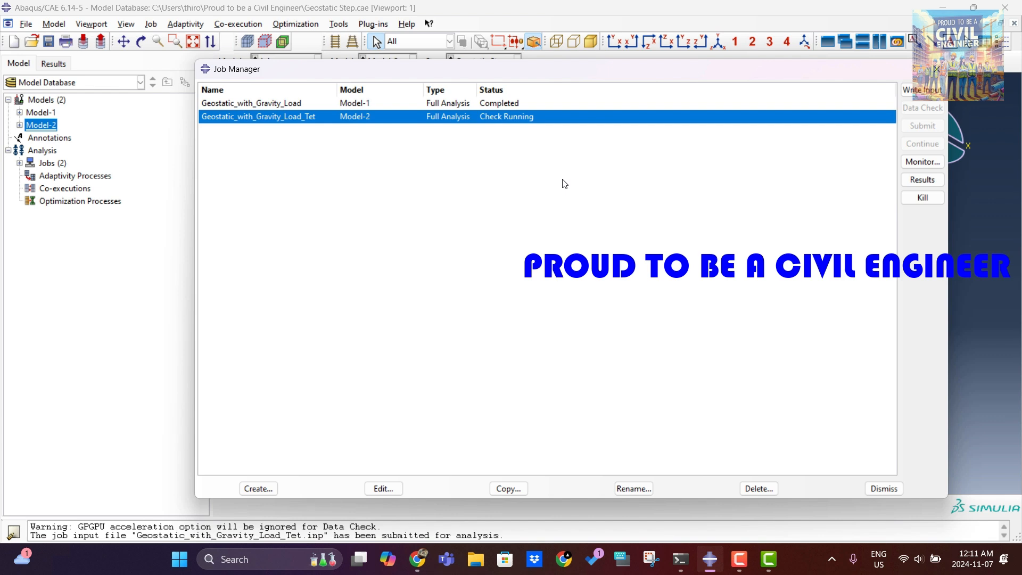
pyautogui.click(922, 162)
pyautogui.click(368, 113)
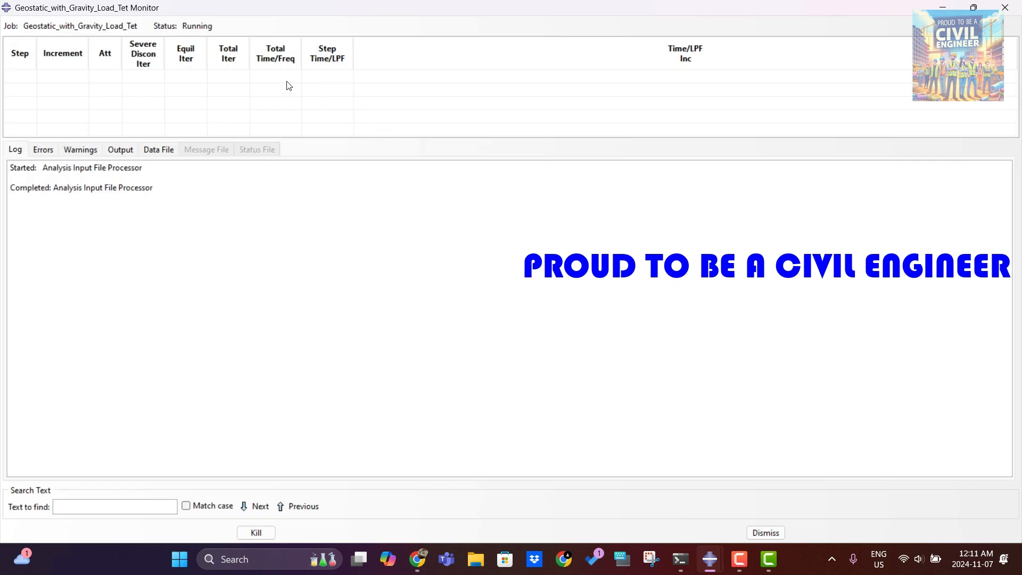
# Step: Review the data check's errors, warnings, output, data file and log, and close the monitor
pyautogui.click(44, 149)
pyautogui.click(79, 150)
pyautogui.click(113, 154)
pyautogui.click(160, 153)
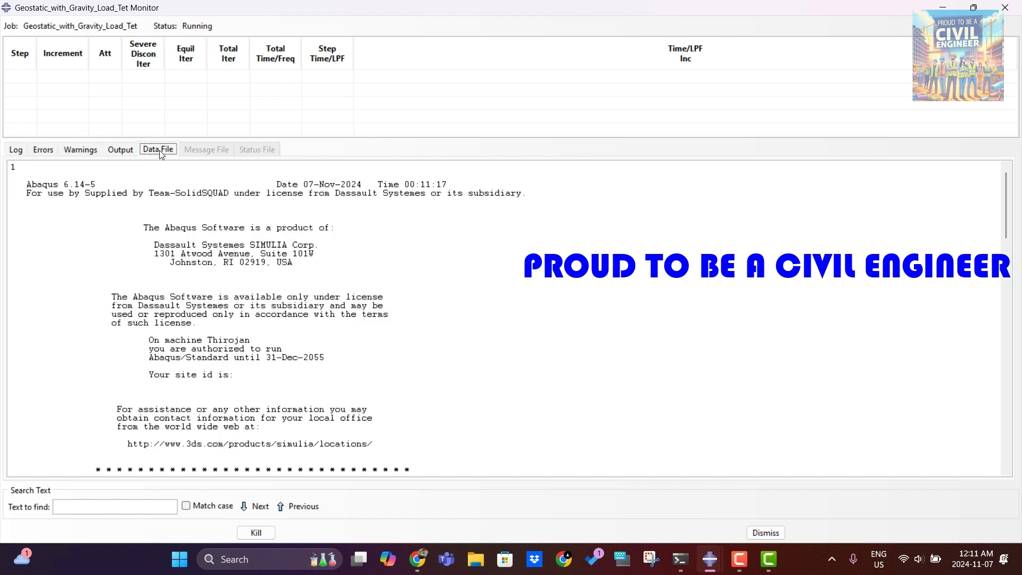
pyautogui.click(16, 151)
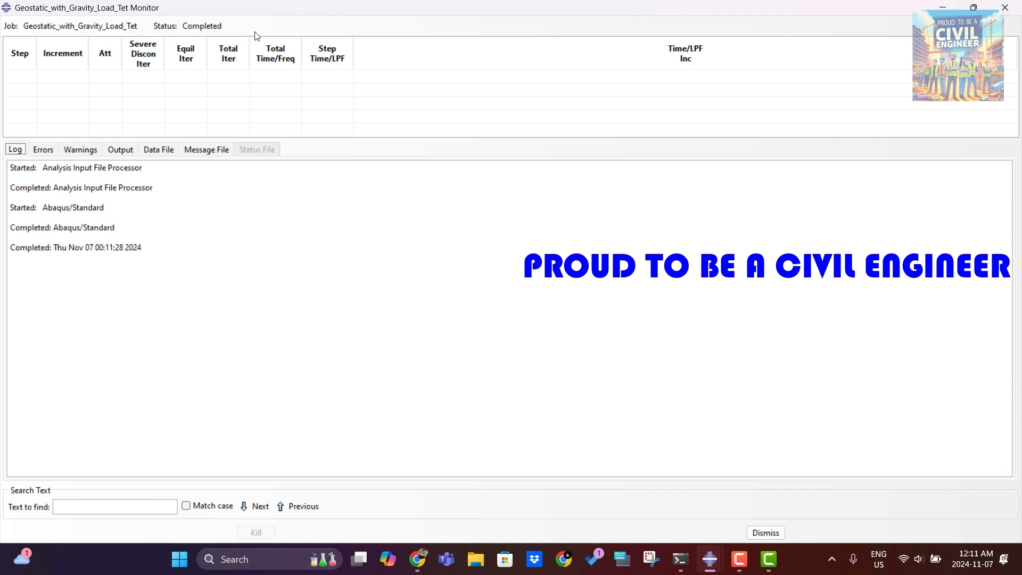
pyautogui.click(1005, 8)
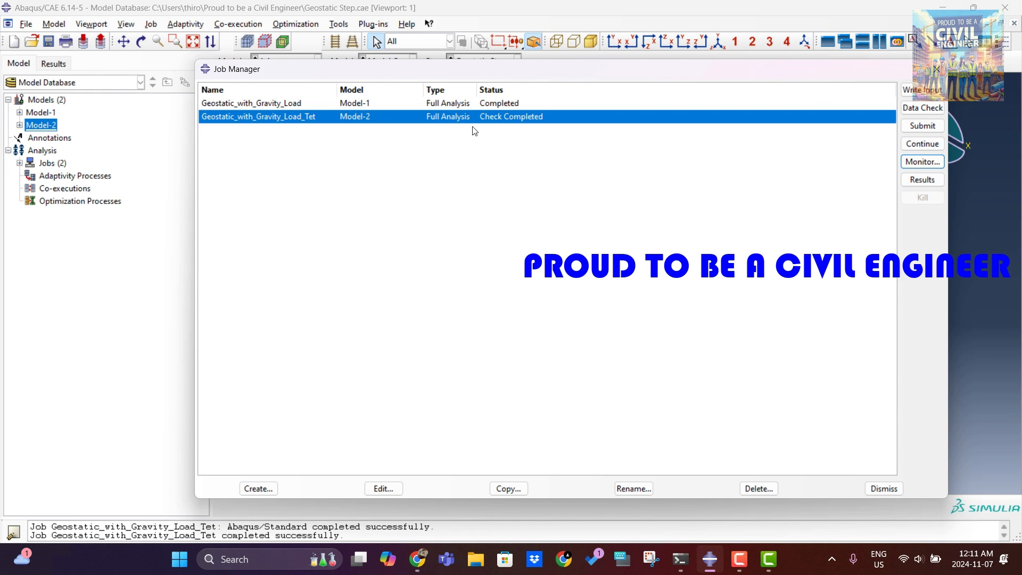
# Step: Submit the Geostatic_with_Gravity_Load_Tet job for full analysis, overwriting the existing job files and declining the account sign-in
pyautogui.click(922, 123)
pyautogui.click(426, 348)
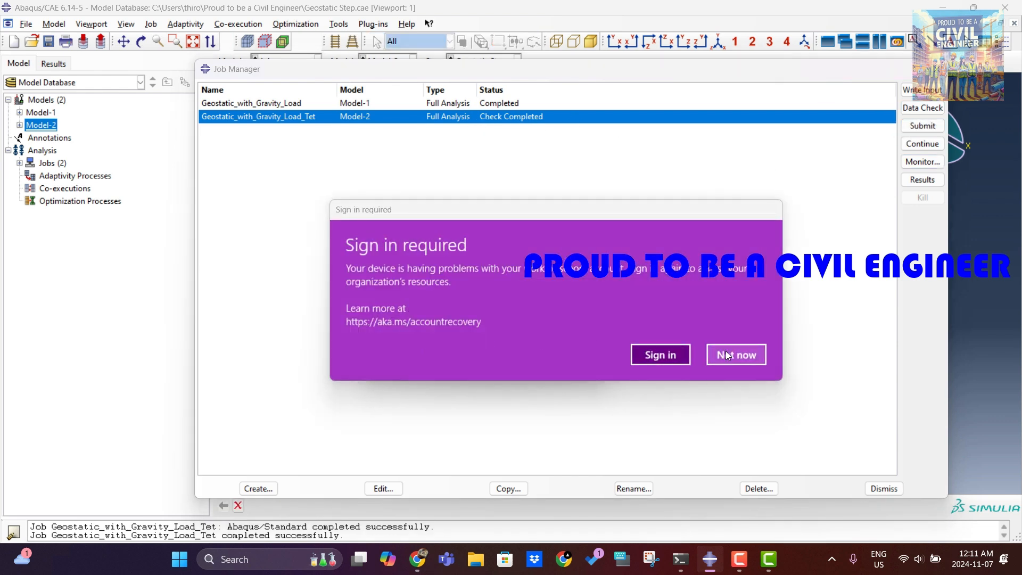
pyautogui.click(726, 355)
pyautogui.click(426, 350)
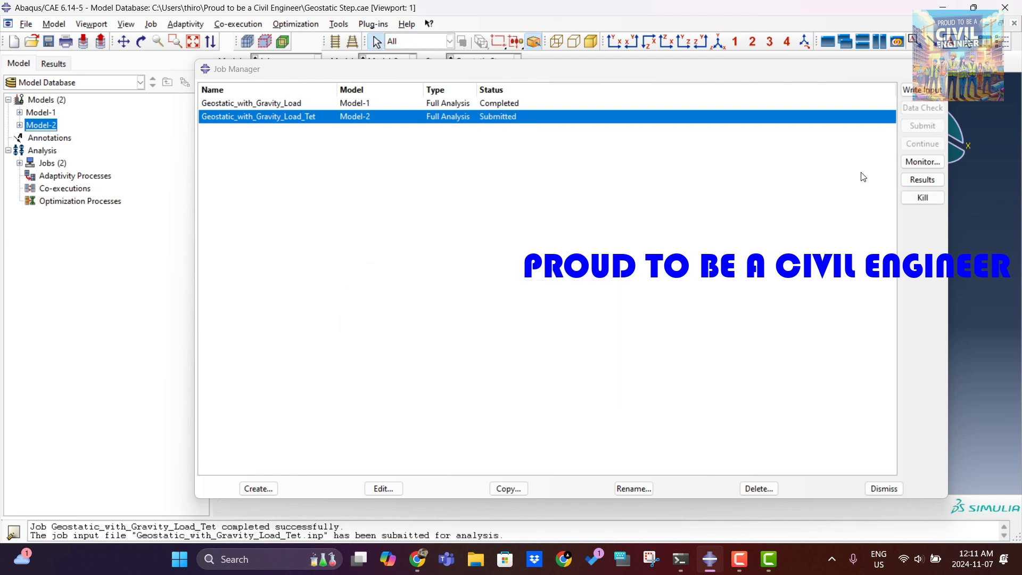
# Step: Monitor the tet job's increments and log until the analysis ends, and close the monitor
pyautogui.click(921, 163)
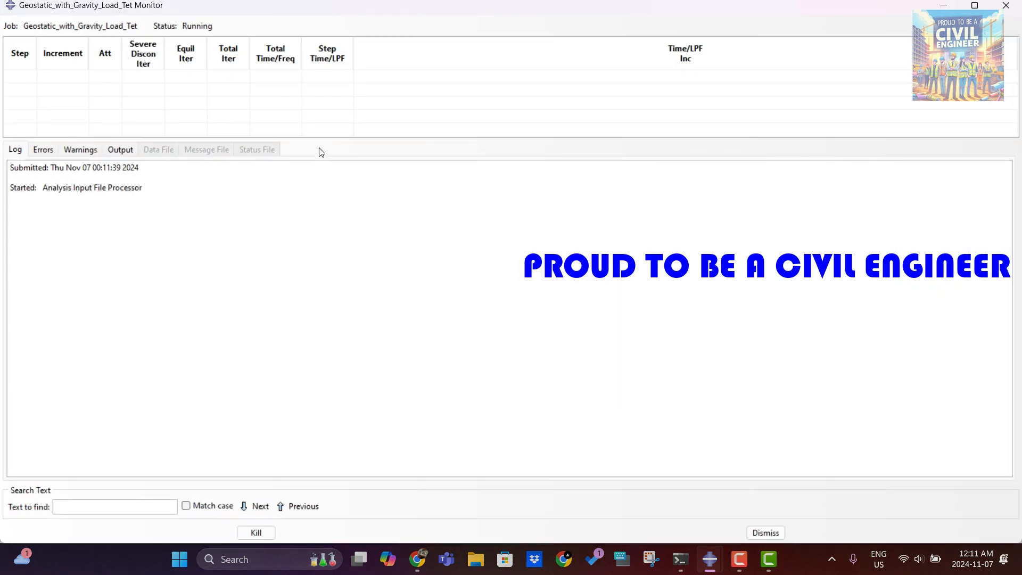
pyautogui.moveTo(318, 139); pyautogui.dragTo(317, 201)
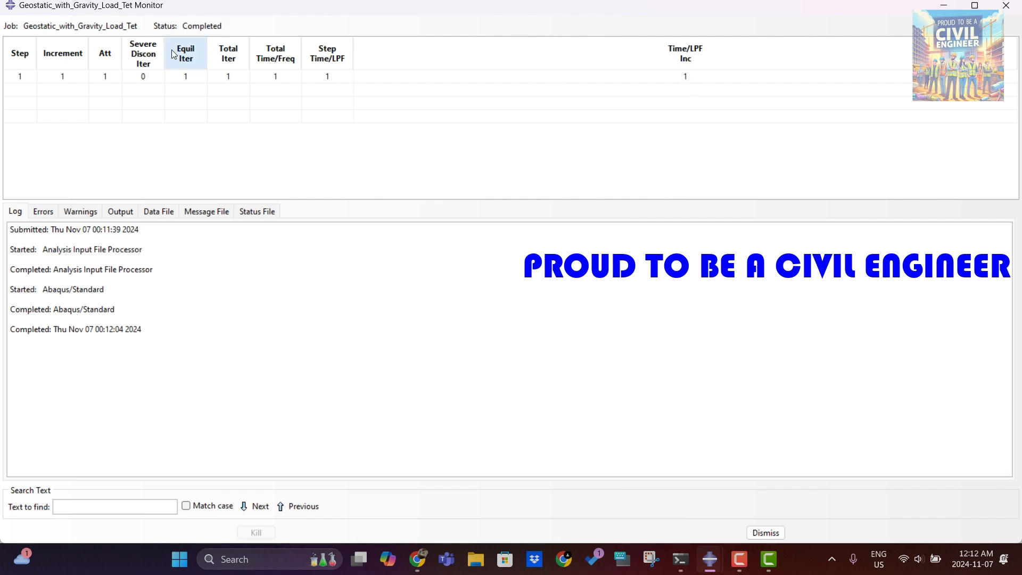
pyautogui.click(1004, 7)
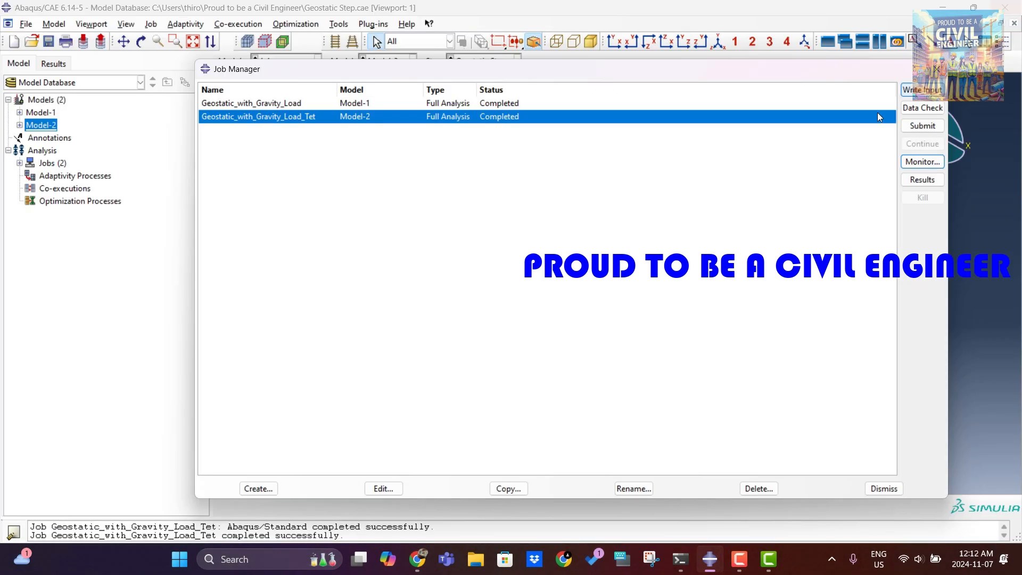
# Step: Open the tet job's results and view the displacement contours for U1, U2 and U3 in turn
pyautogui.click(922, 180)
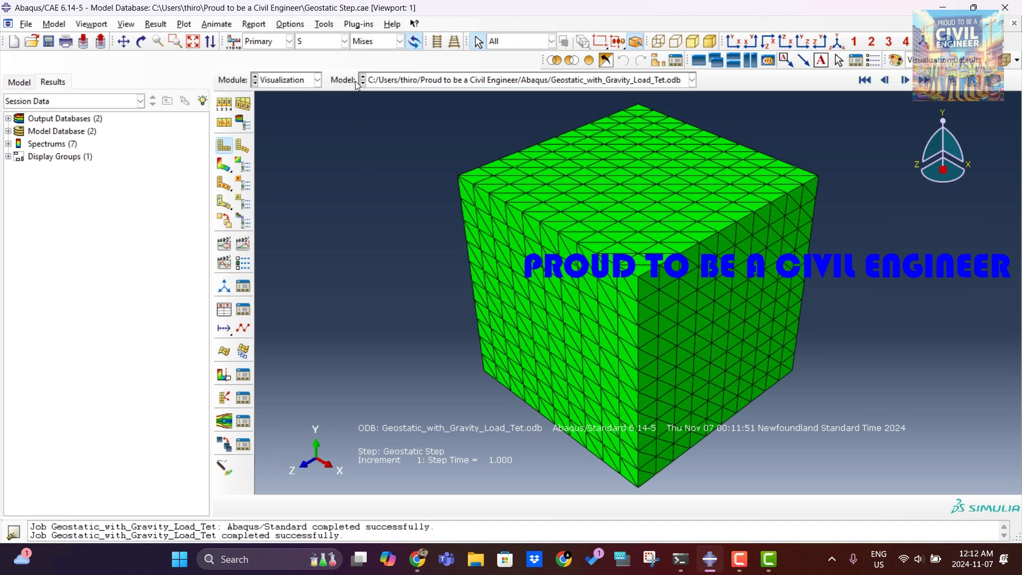
pyautogui.click(345, 41)
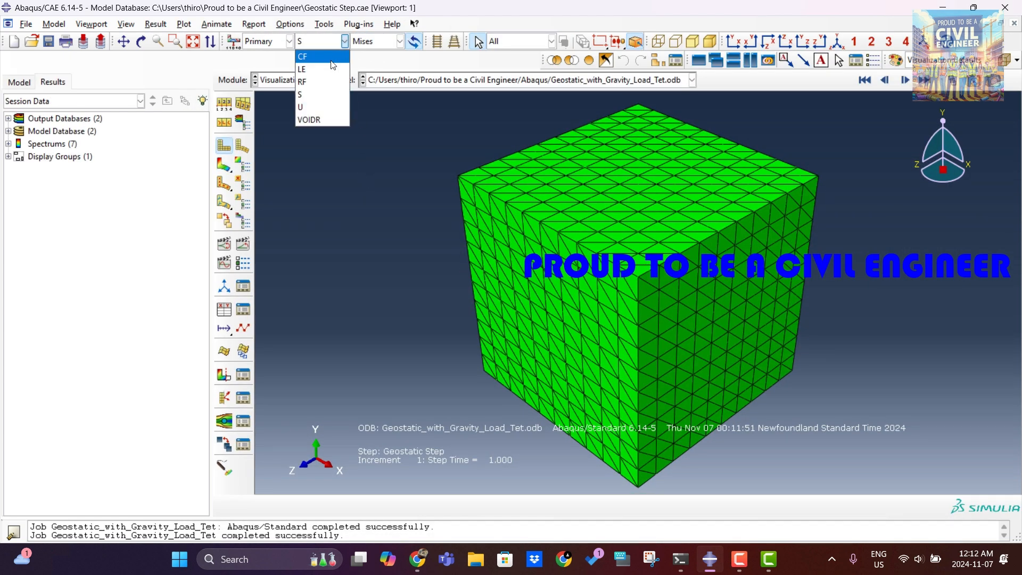
pyautogui.click(315, 107)
pyautogui.click(400, 41)
pyautogui.click(373, 69)
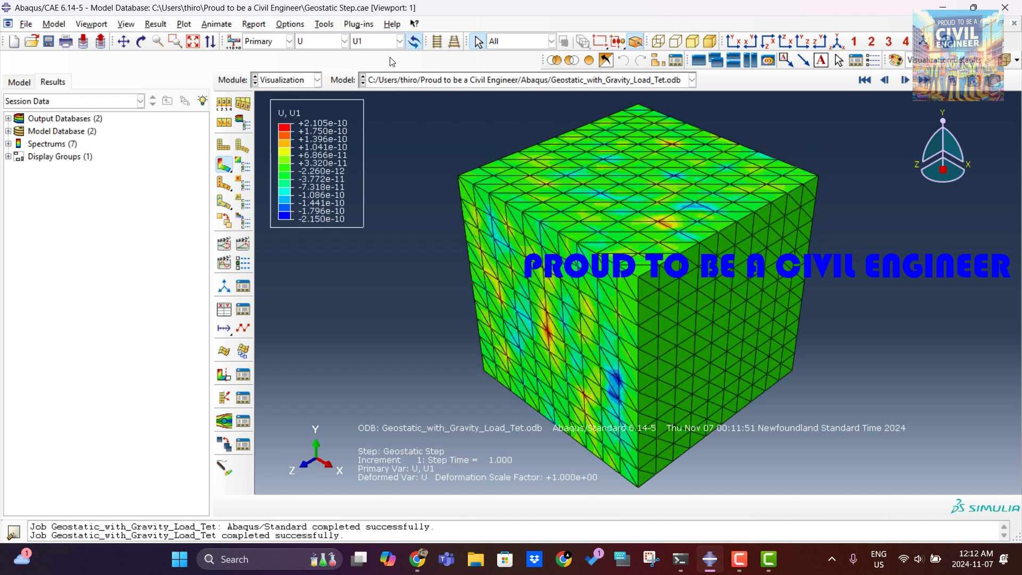
pyautogui.click(399, 41)
pyautogui.click(375, 79)
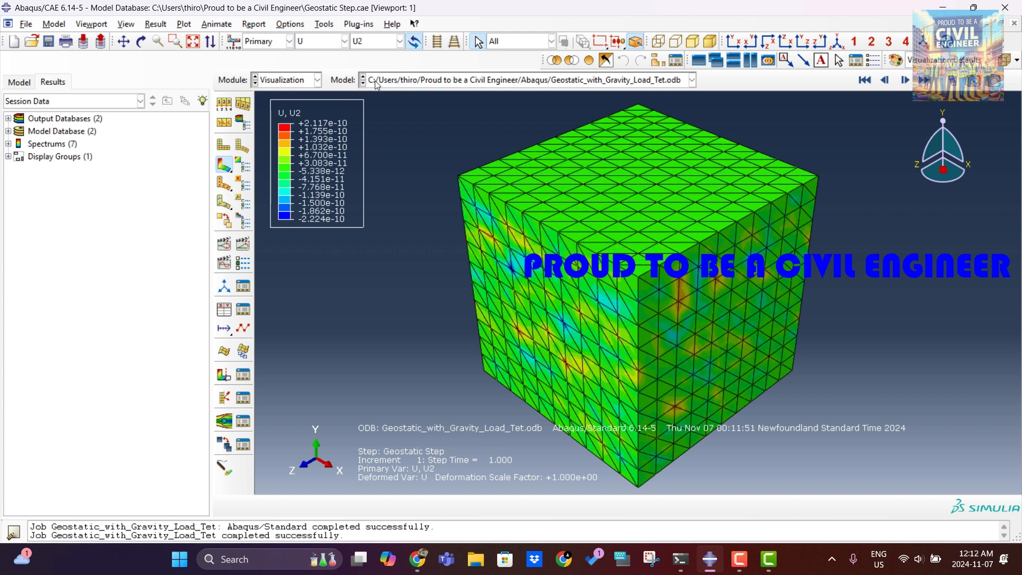
pyautogui.click(400, 41)
pyautogui.click(380, 93)
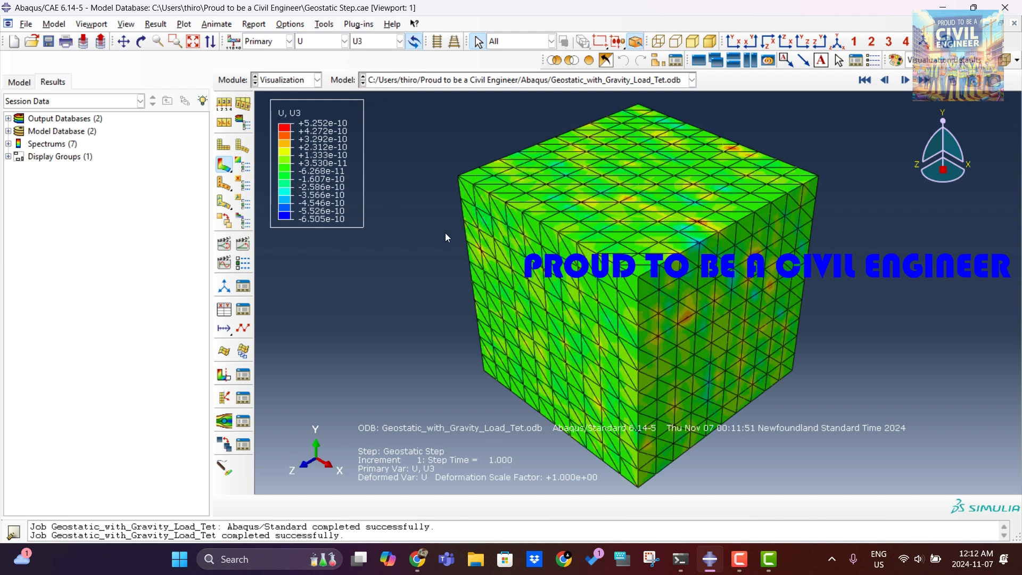
# Step: View the stress contours for components S11, S22 and S33 in turn
pyautogui.click(344, 41)
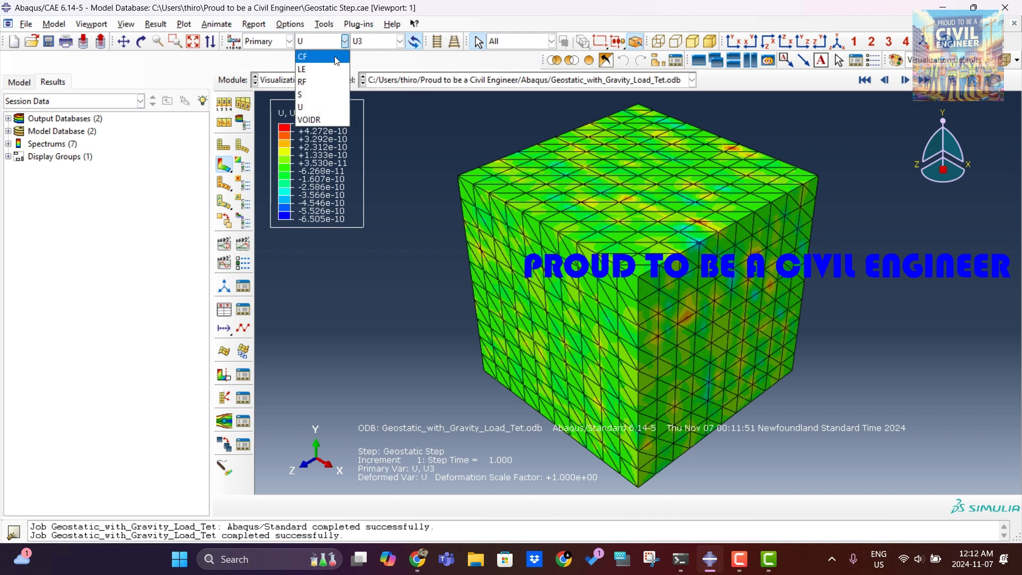
pyautogui.click(324, 94)
pyautogui.click(400, 41)
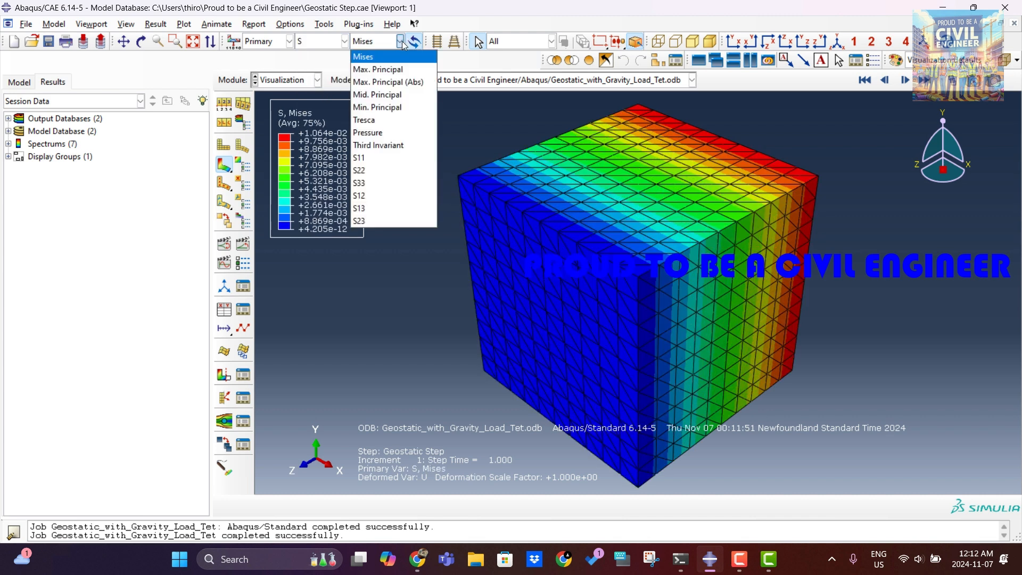
pyautogui.click(357, 157)
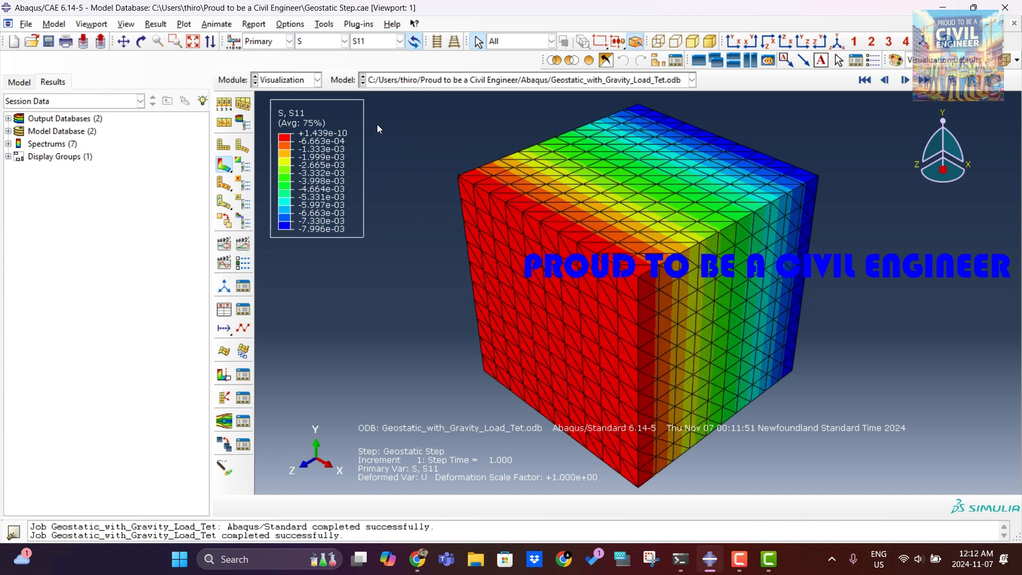
pyautogui.click(400, 41)
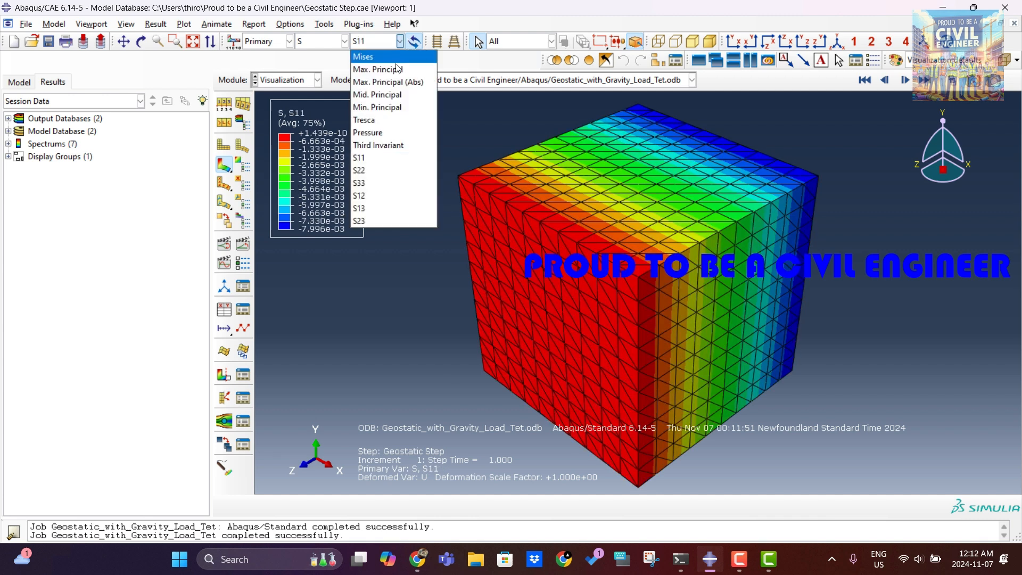
pyautogui.click(378, 170)
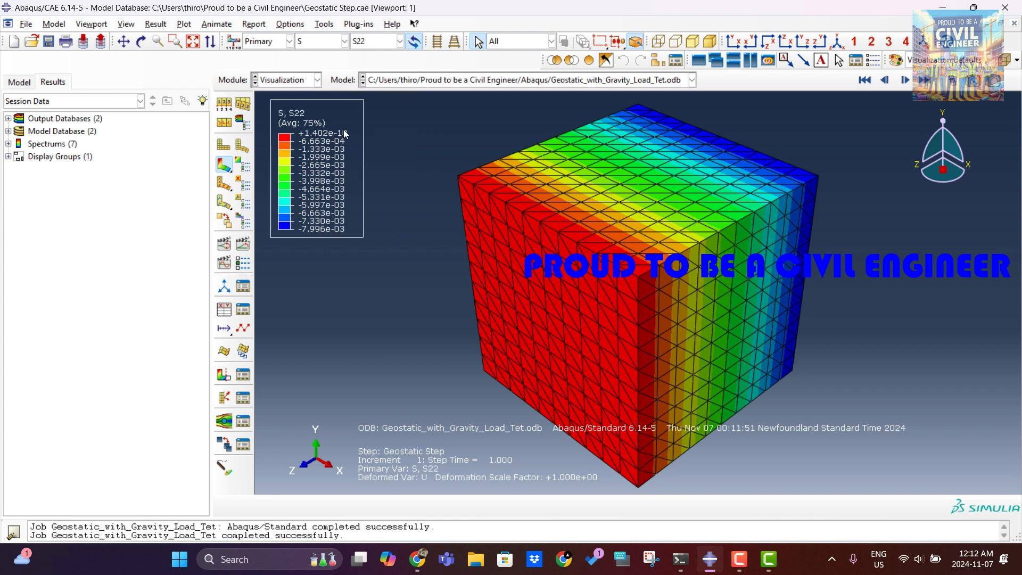
pyautogui.click(399, 41)
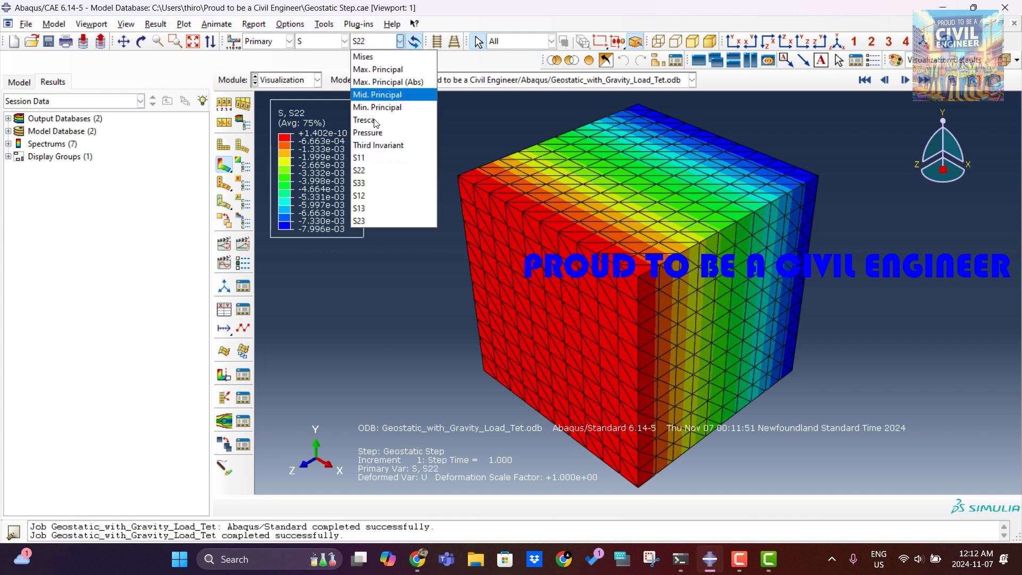
pyautogui.click(367, 182)
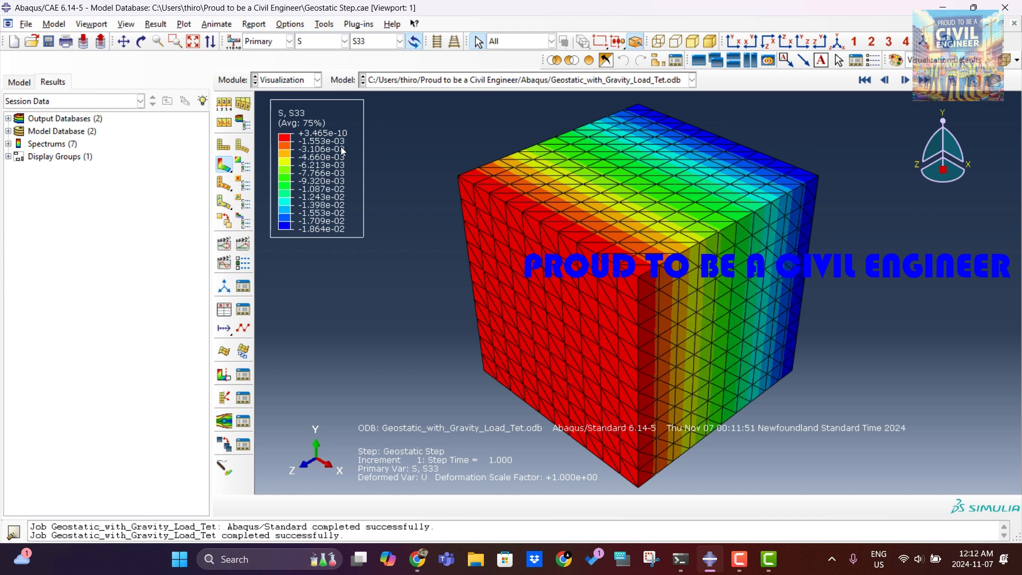